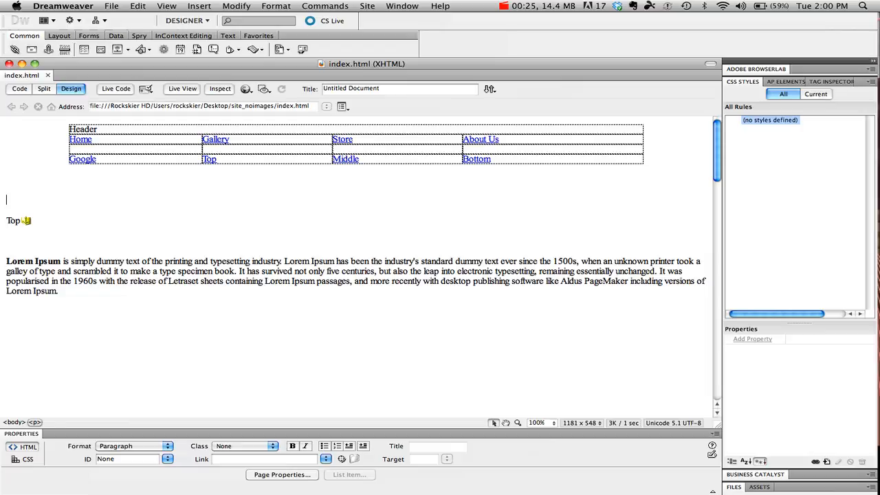
Set the CSS font size of the "Header" text in the table's first row to 36
click(135, 149)
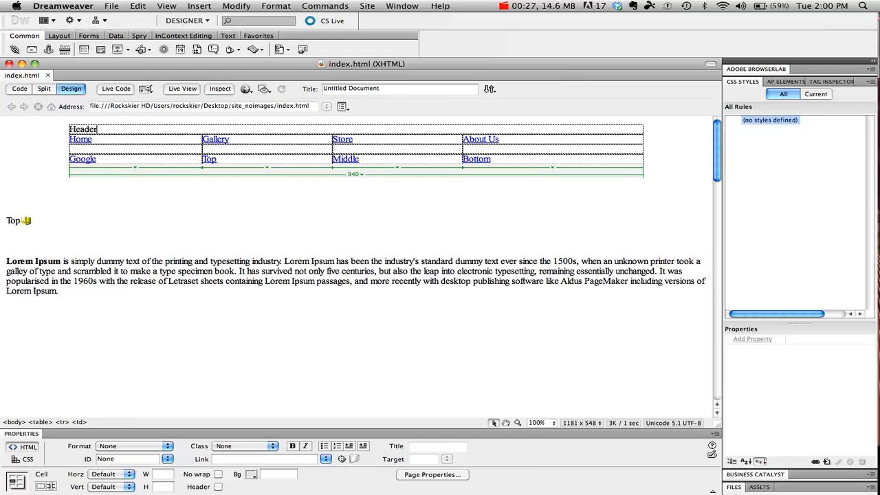
key(shift+Left)
key(shift+Left)
key(shift+Left)
key(shift+Left)
key(shift+Left)
key(shift+Left)
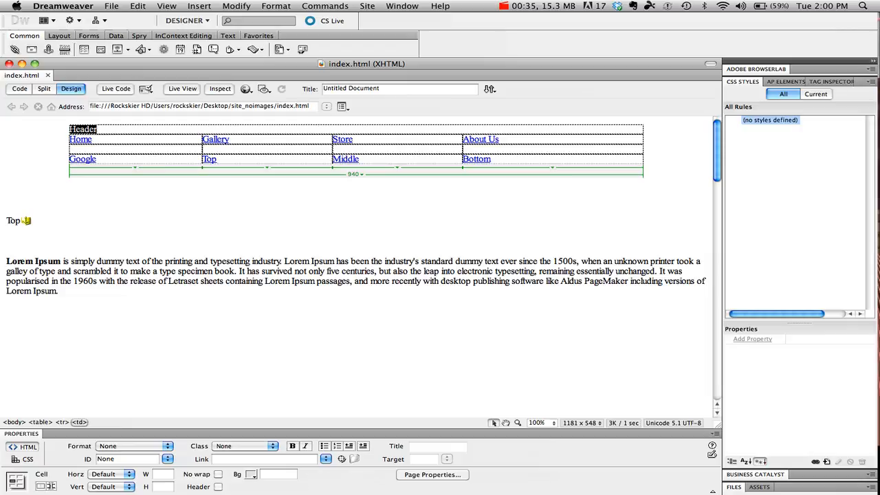
click(25, 459)
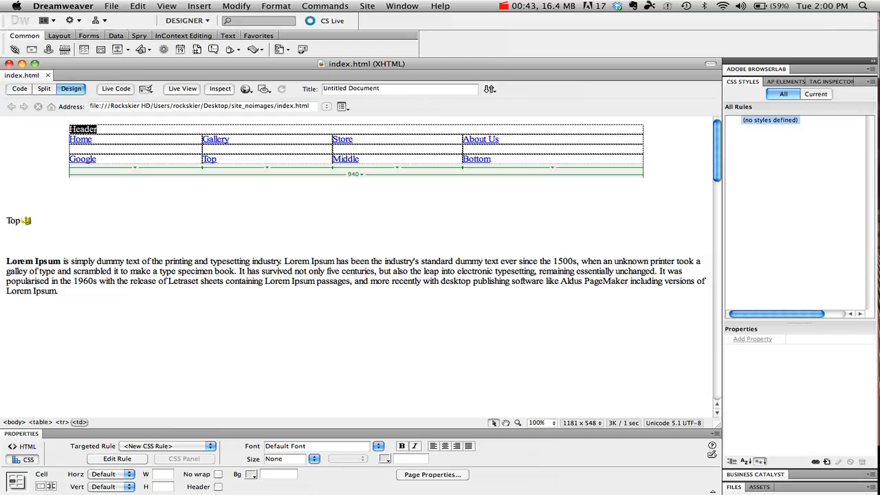
click(315, 461)
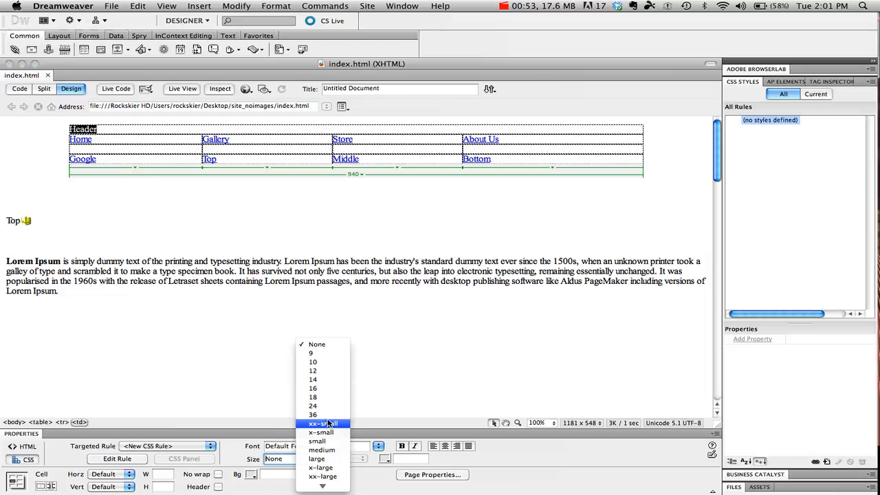
click(326, 416)
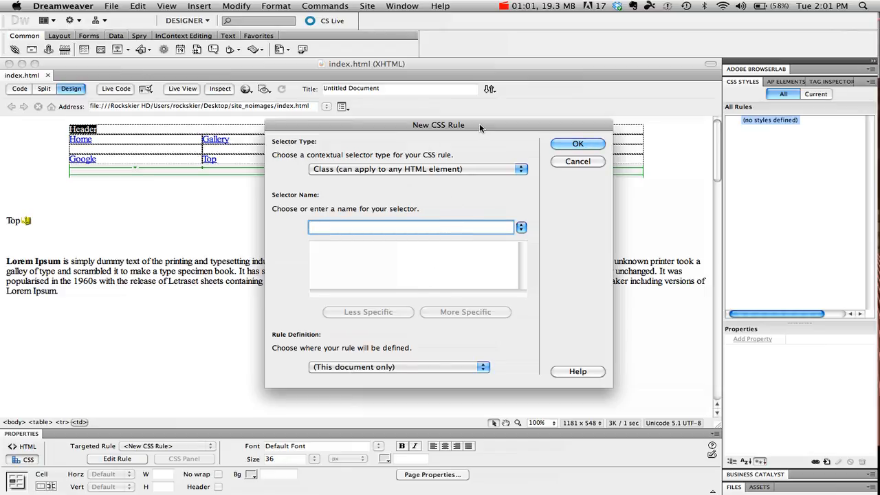
Keep the new CSS rule's selector type as Class and name the selector headertext
drag(480, 124, 445, 117)
click(438, 164)
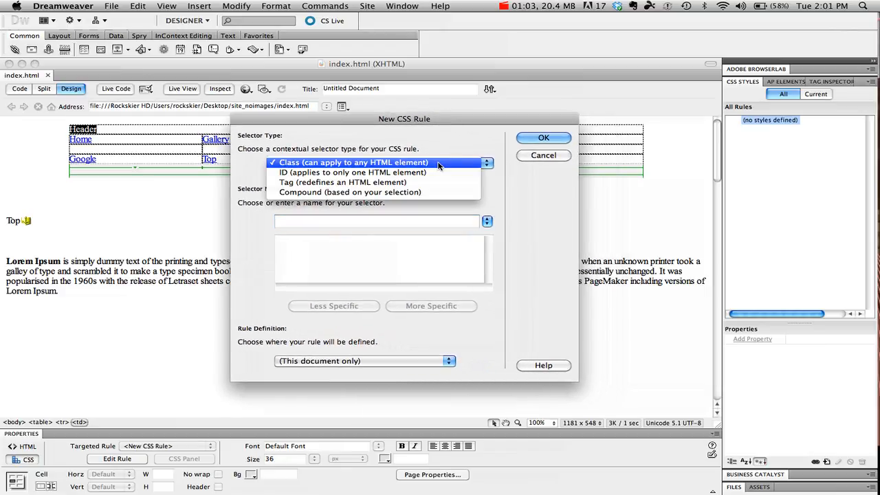
click(438, 163)
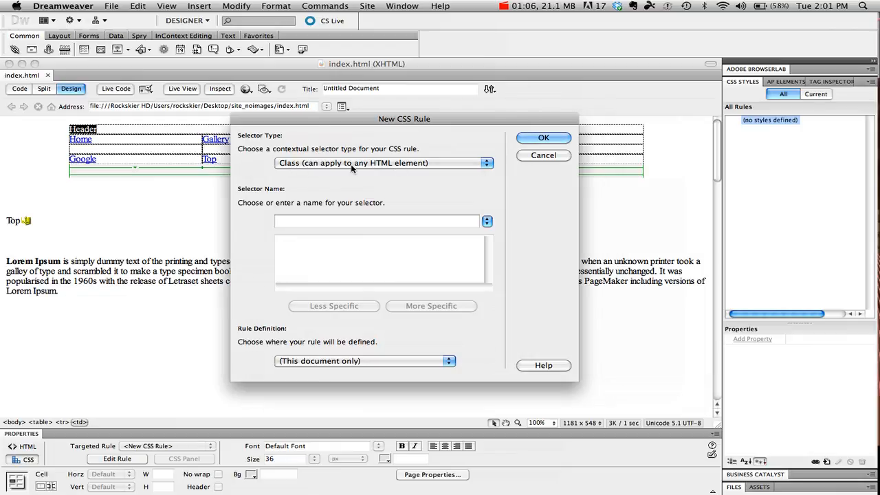
click(441, 163)
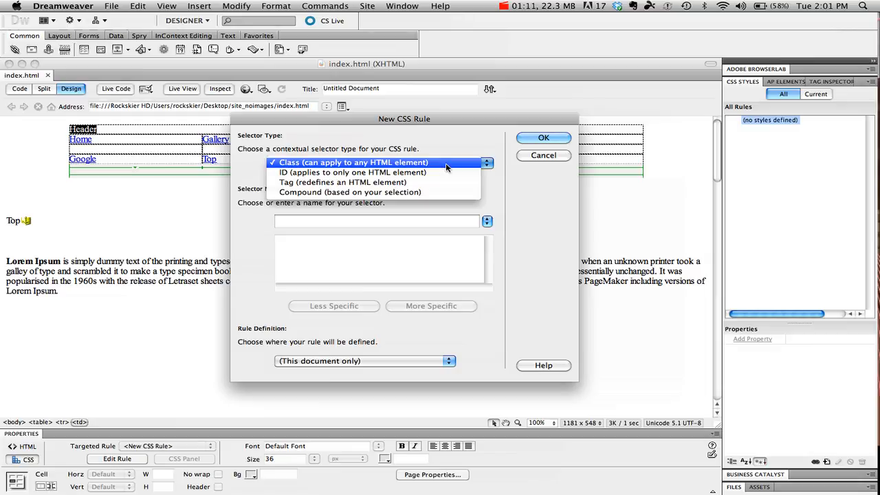
click(445, 153)
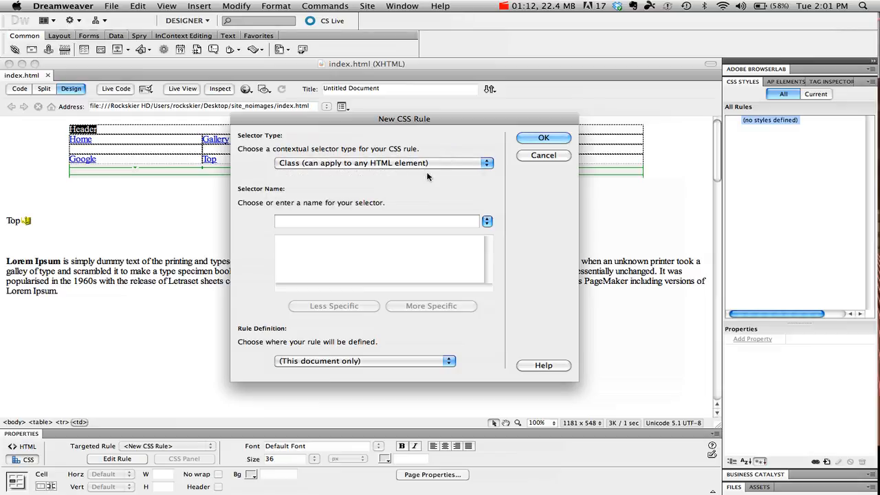
click(329, 223)
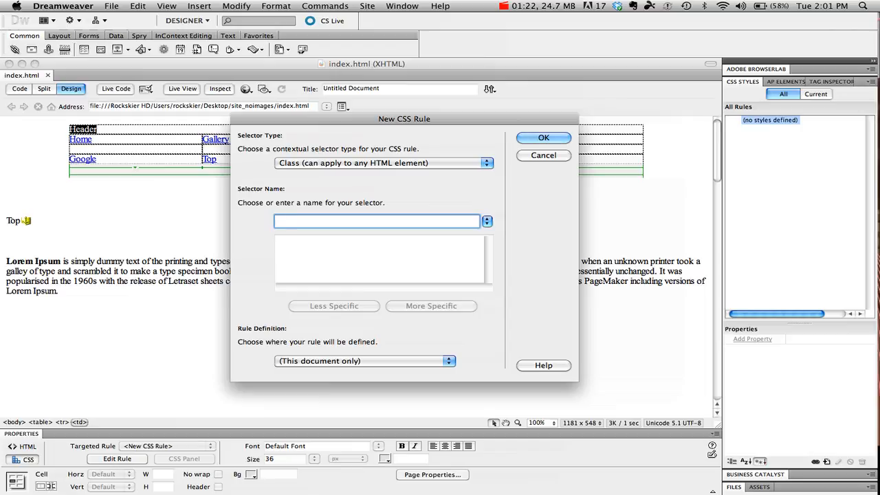
text(header)
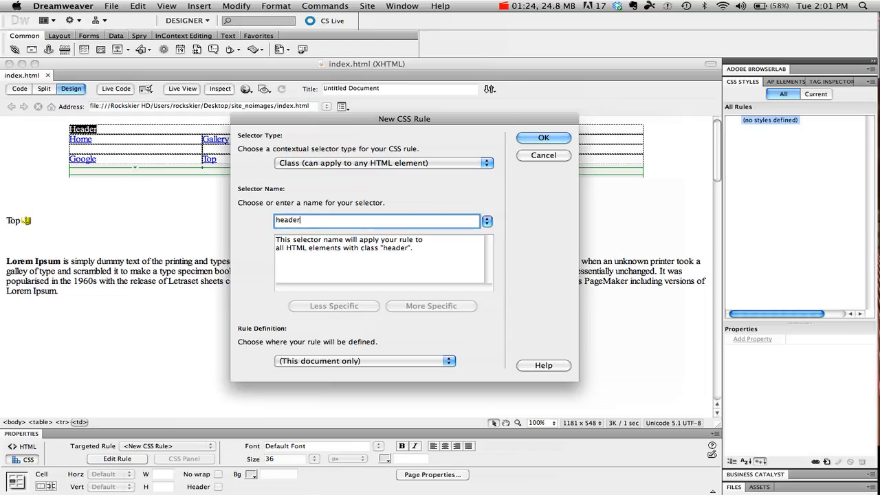
text(text)
Define the rule in a new style sheet file saved as text.css in the site_noimages folder
click(352, 363)
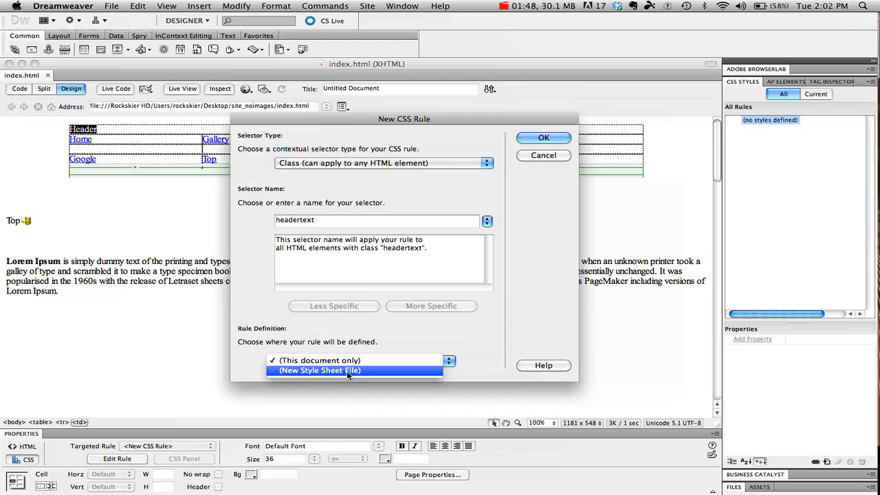
click(343, 372)
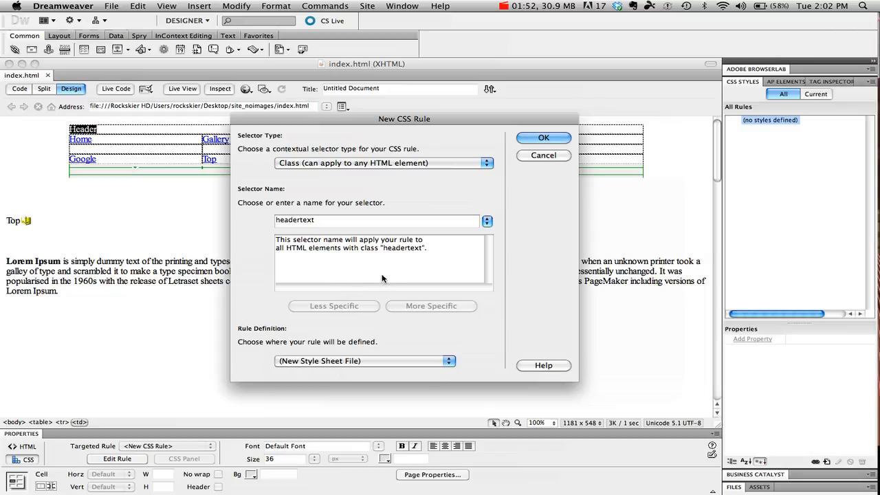
click(544, 139)
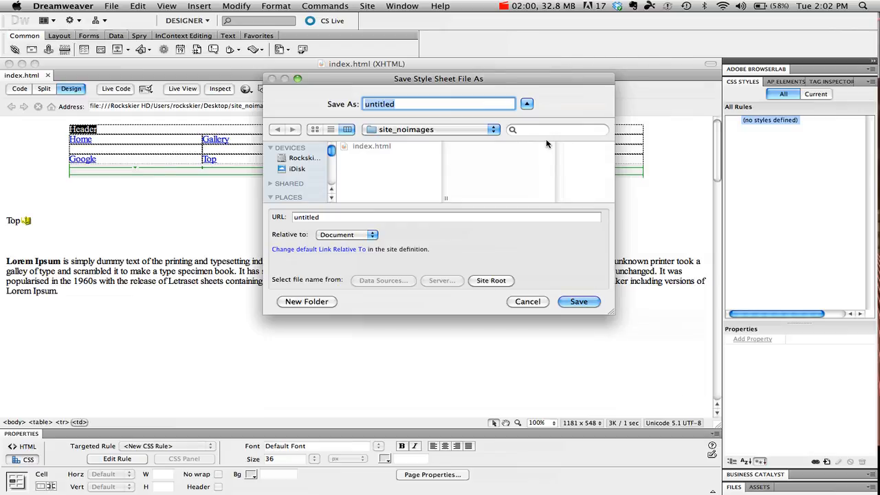
text(text)
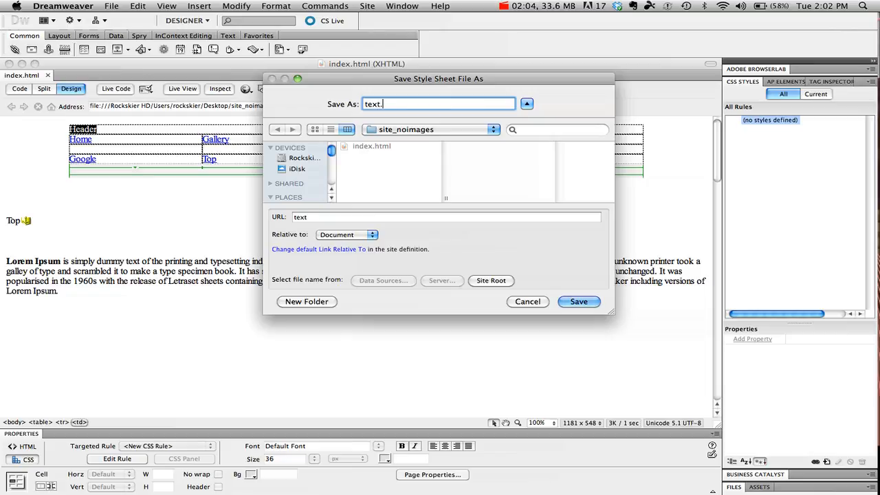
text(.css)
click(577, 302)
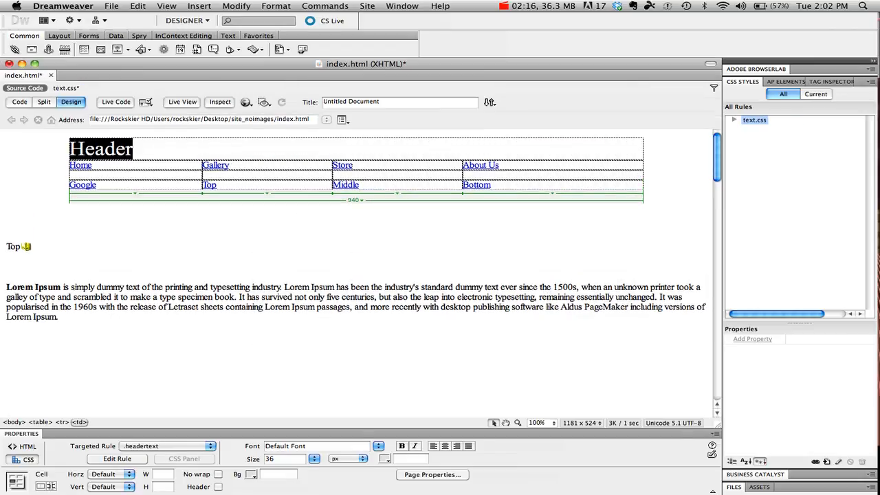
Set the "Header" text colour to dark red #900 in the headertext rule
click(165, 149)
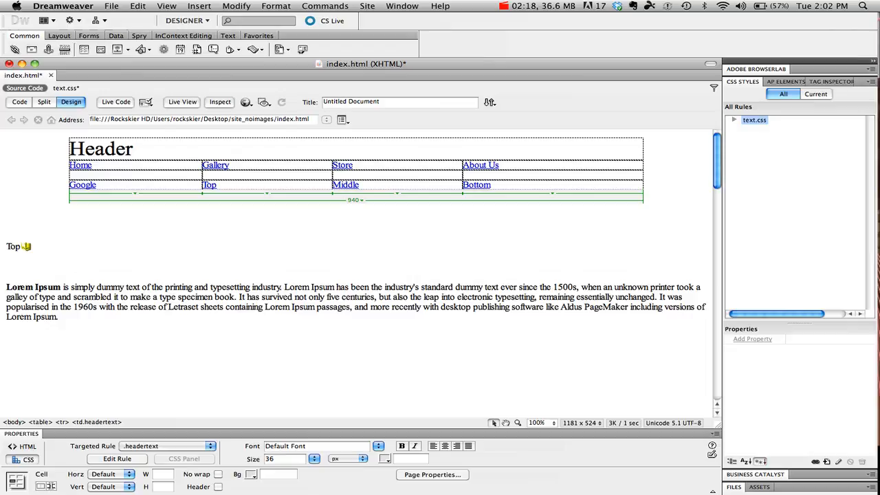
drag(134, 149, 76, 150)
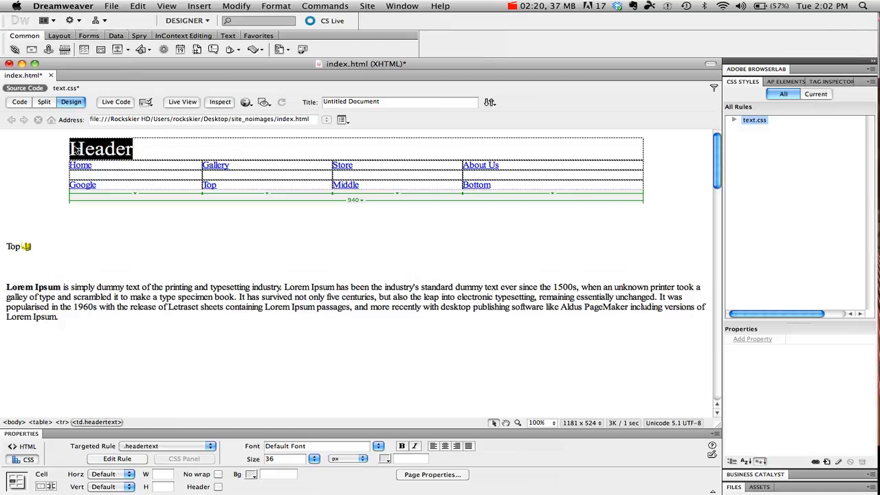
click(385, 459)
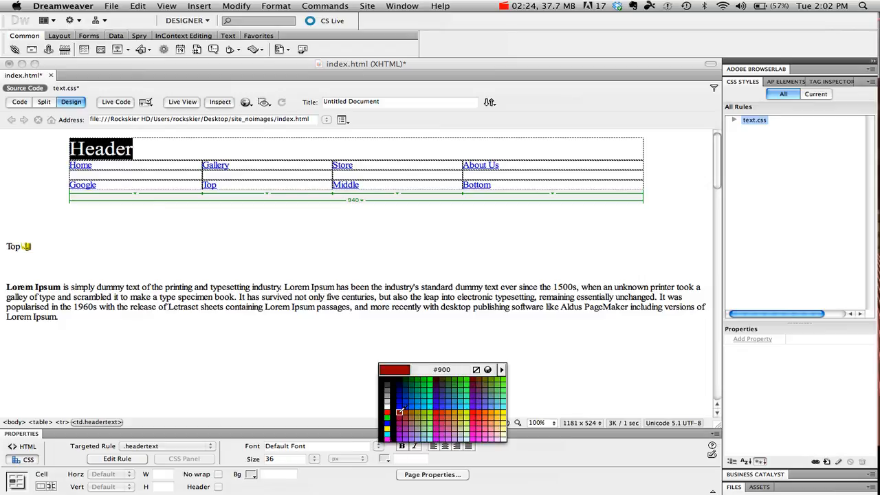
click(398, 415)
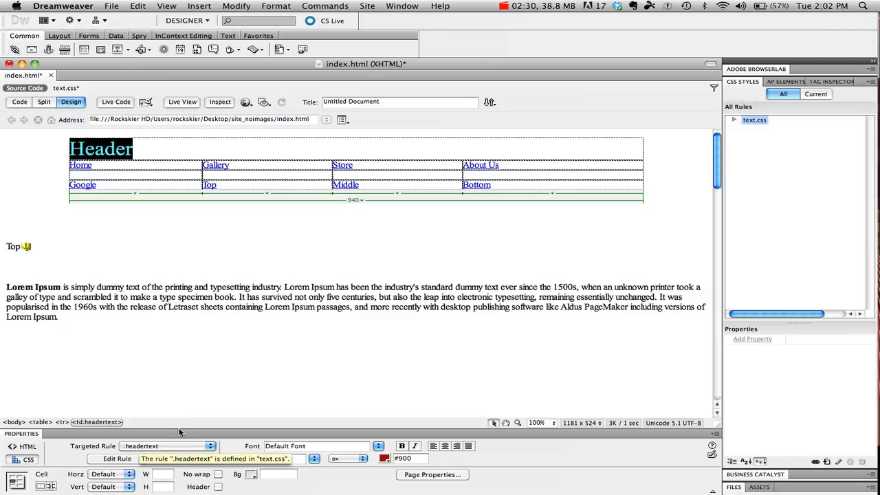
Colour the "Top" text above the paragraph #933 through a new class rule named dividertext in text.css
click(31, 247)
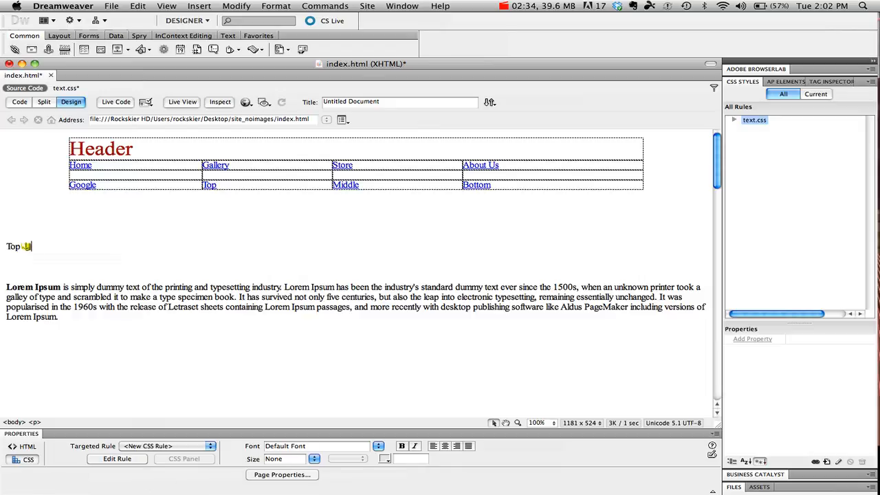
double_click(12, 247)
click(385, 460)
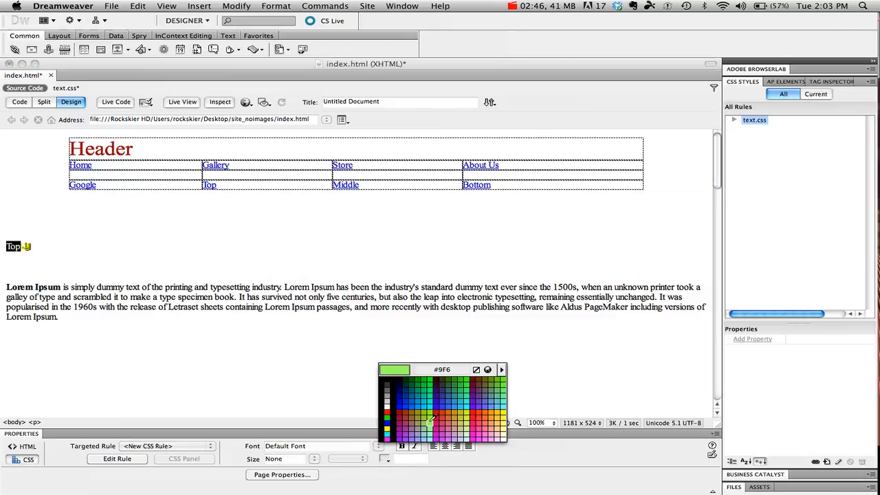
click(405, 419)
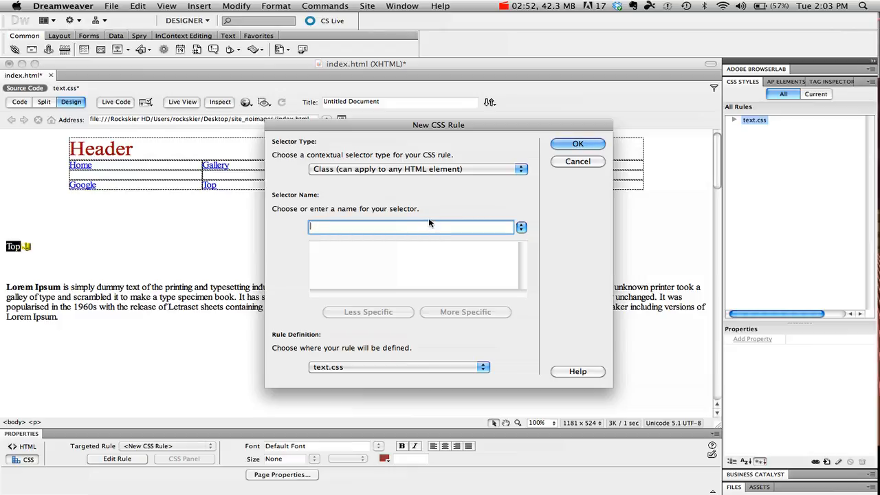
text(div)
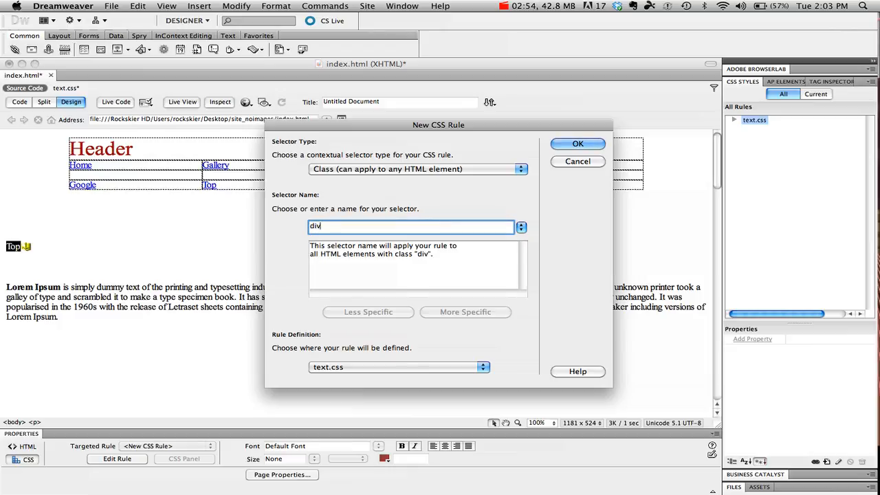
text(idertext)
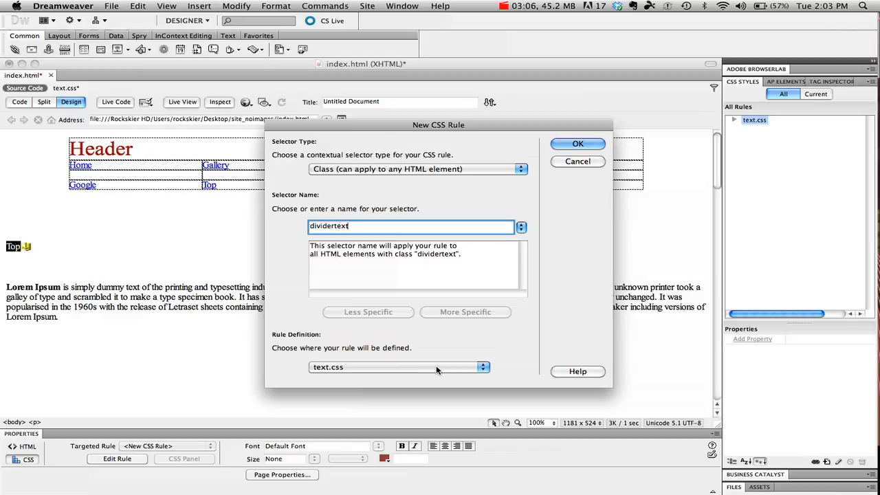
click(576, 145)
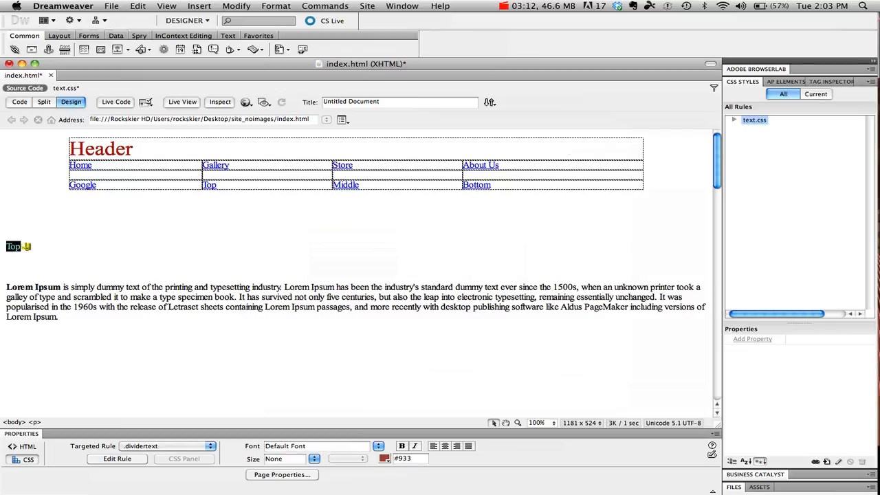
Make the "Top" text above the paragraph bold through its dividertext rule
click(28, 253)
double_click(13, 246)
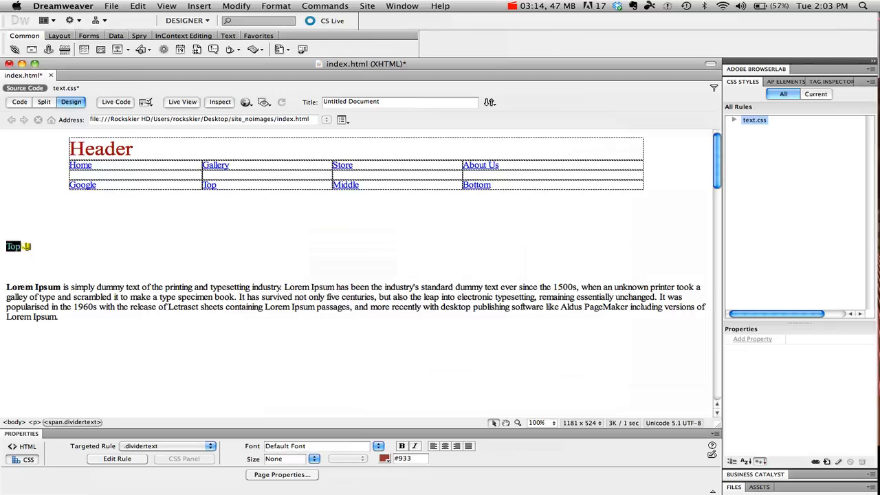
click(402, 446)
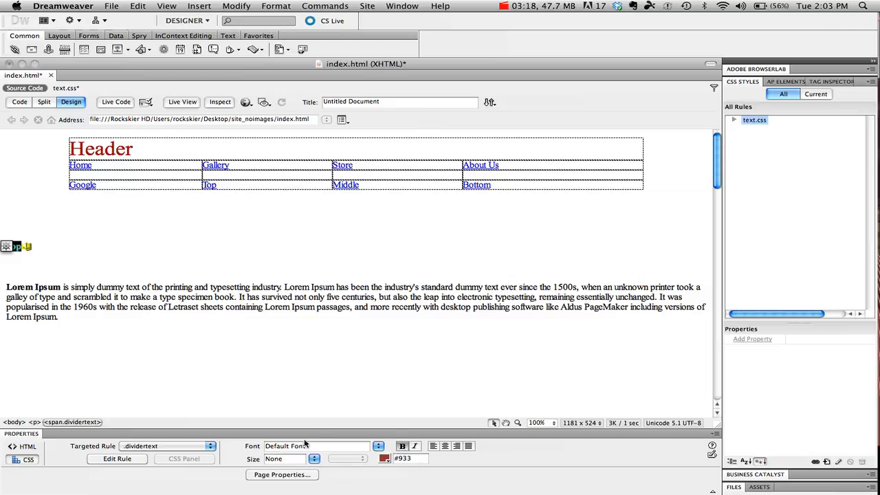
click(90, 249)
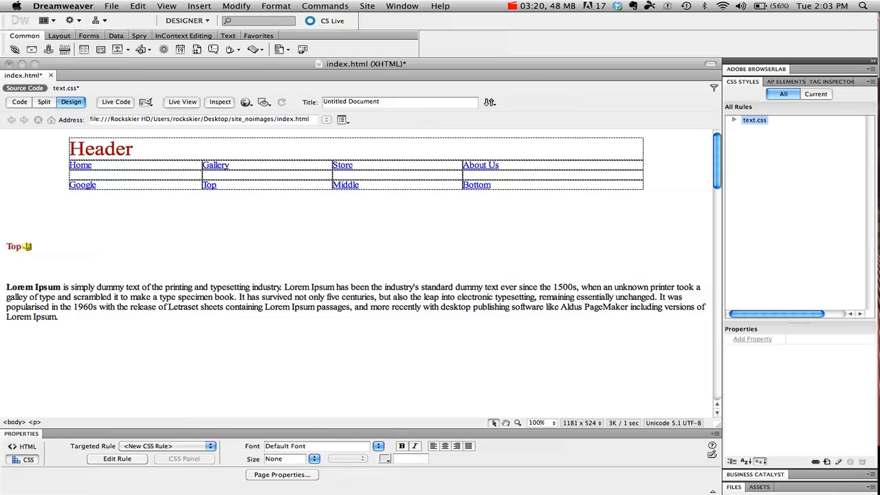
Apply CSS bold to the paragraph's opening words "Lorem Ipsum" through a new class rule named bold in text.css
key(shift+Right)
key(shift+Right)
key(shift+Right)
key(shift+Right)
key(shift+Right)
key(shift+Right)
key(shift+Right)
key(shift+Right)
key(shift+Right)
key(shift+Right)
key(shift+Right)
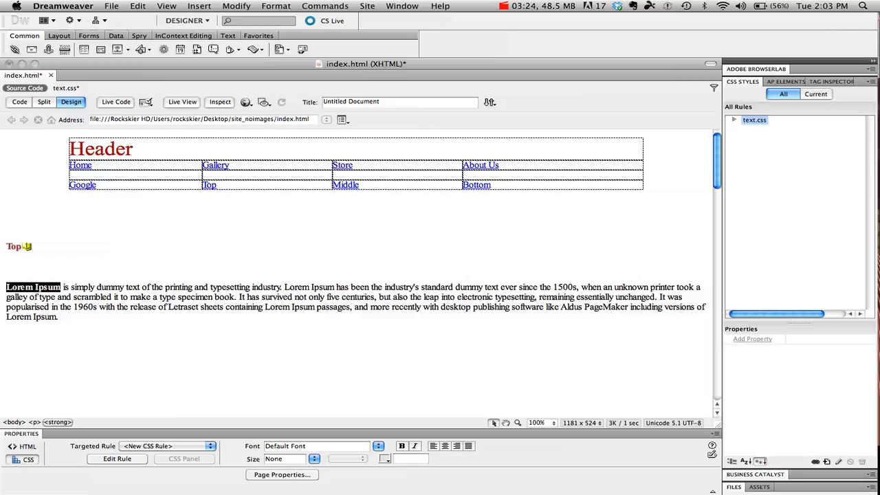
click(402, 446)
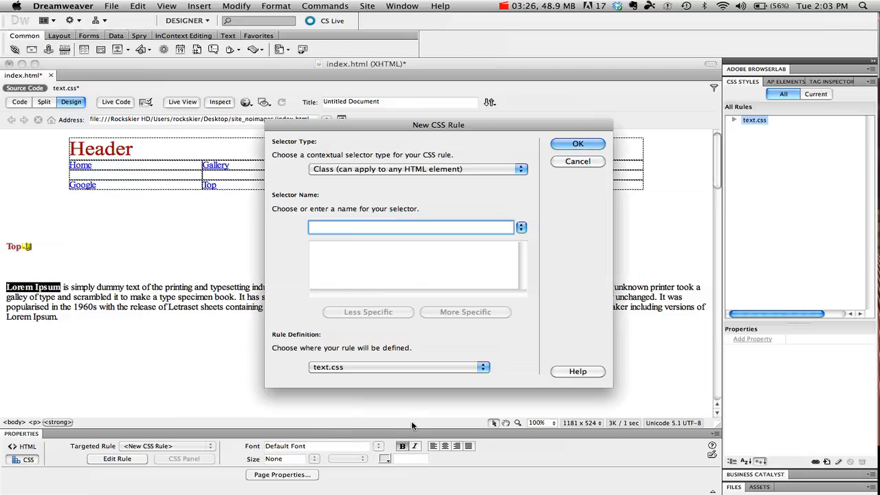
text(bold)
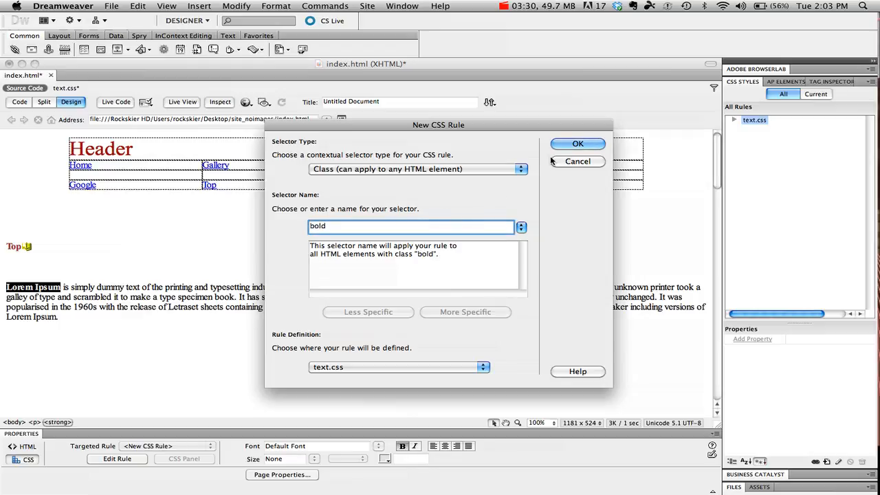
click(568, 145)
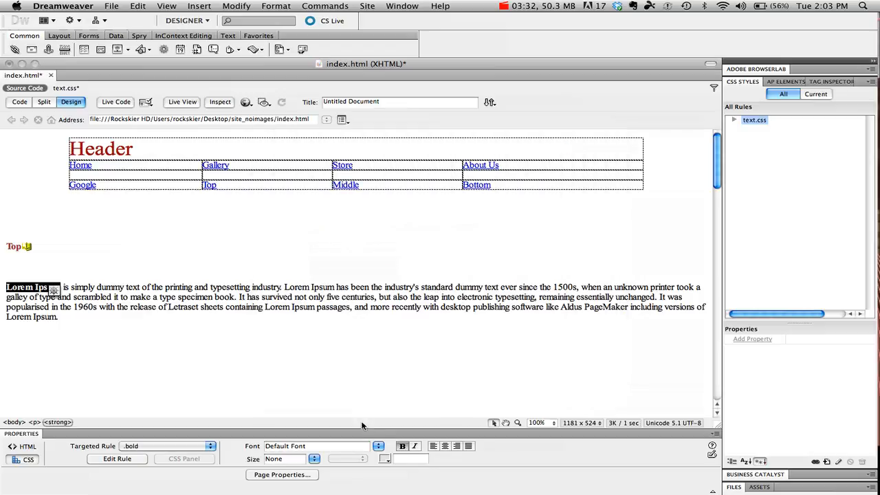
Set the text colour of the opening words "Lorem Ipsum" to olive in the bold rule
click(385, 461)
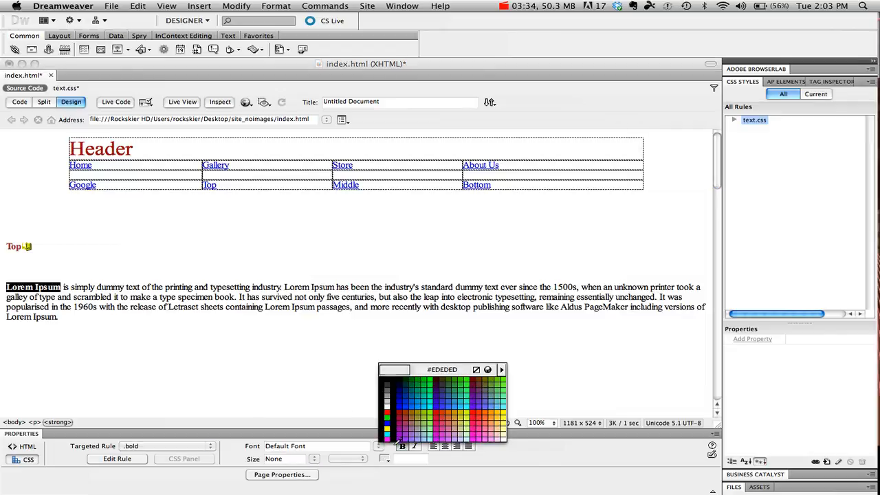
click(416, 412)
click(330, 342)
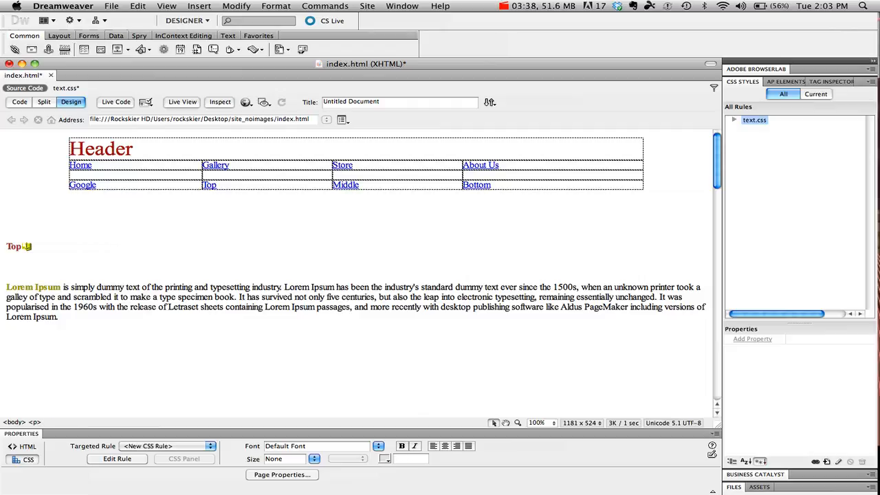
Colour the rest of the paragraph after "Lorem Ipsum" #333 through a new class rule named bodytext in text.css
drag(63, 288, 59, 317)
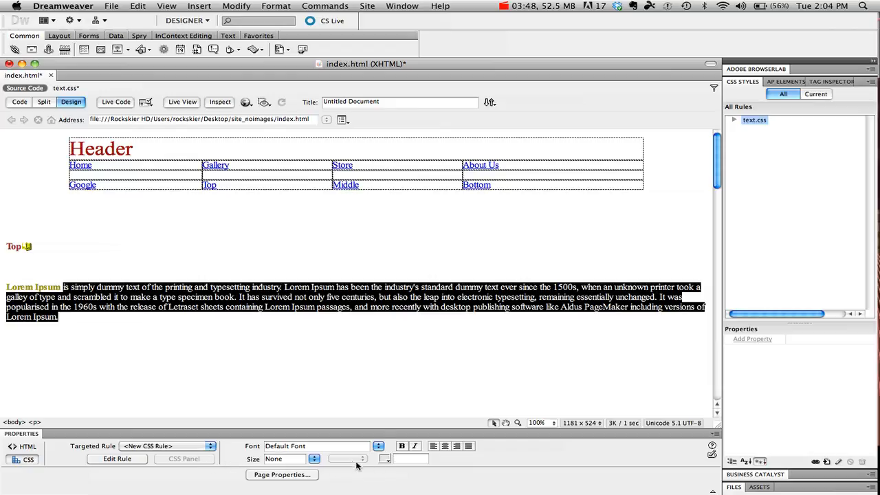
click(386, 459)
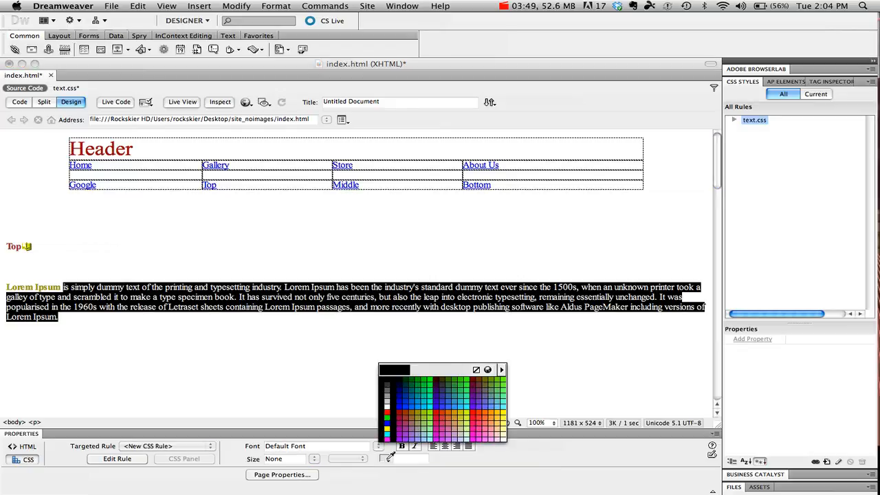
click(389, 384)
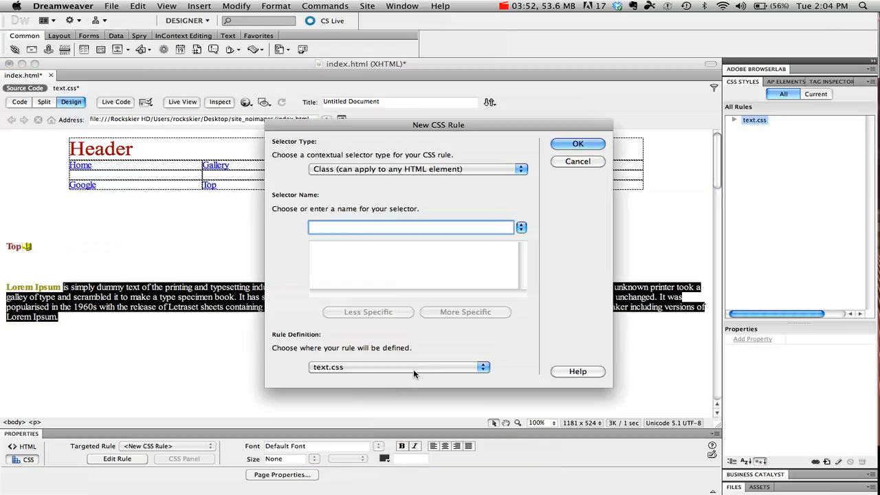
text(body)
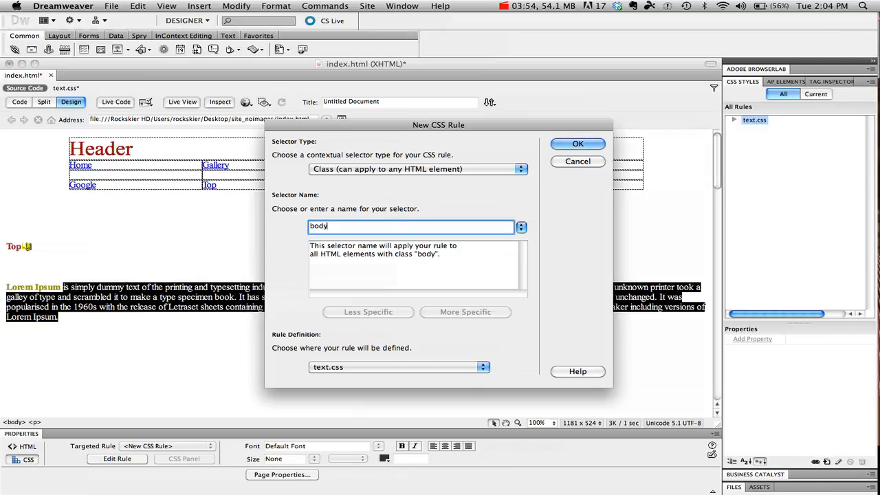
text(text)
click(571, 145)
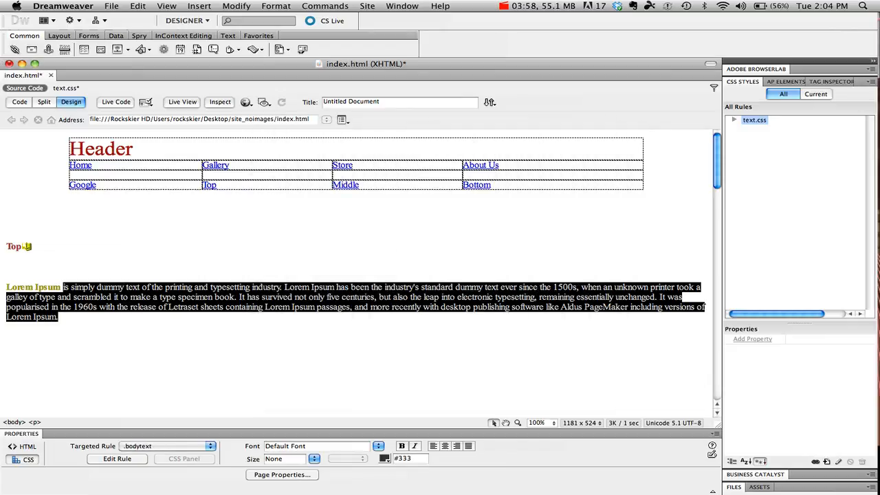
click(289, 344)
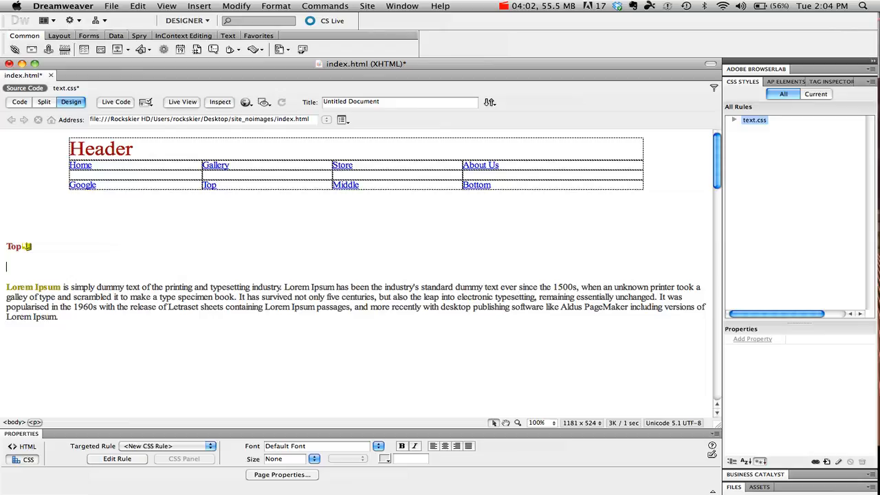
Set the colour of the "Header" text to #0F3 in its headertext rule
click(134, 149)
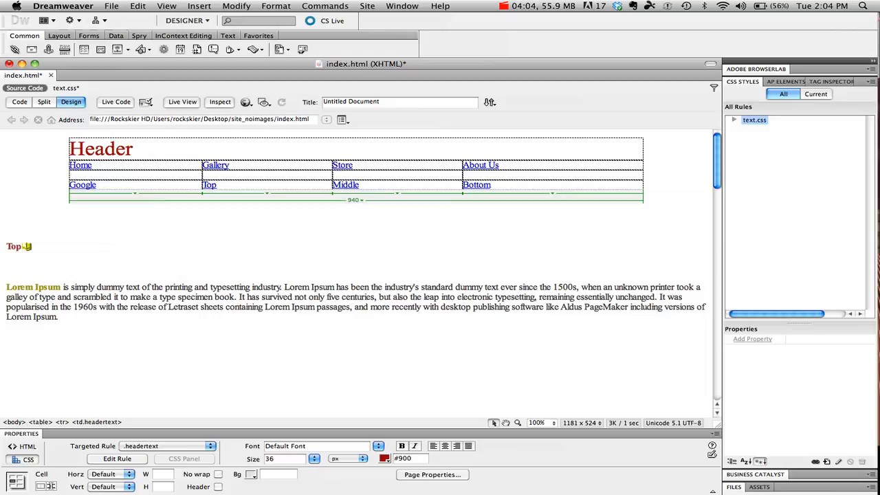
click(384, 459)
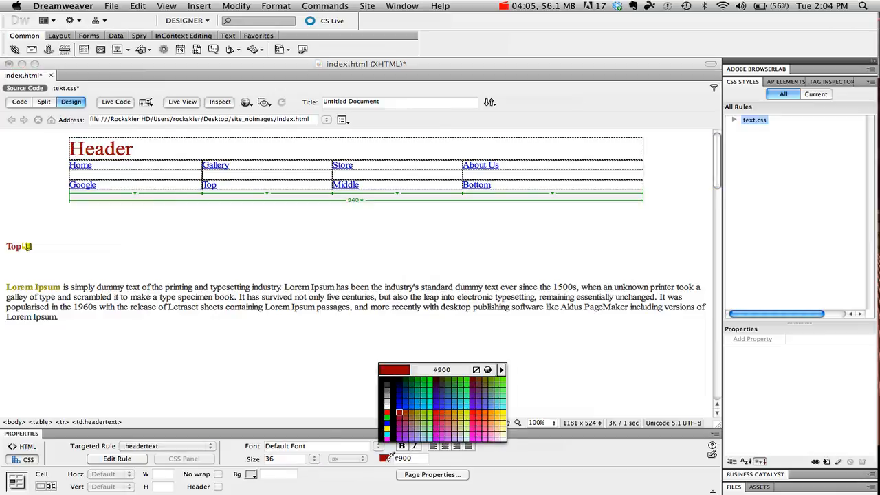
click(428, 381)
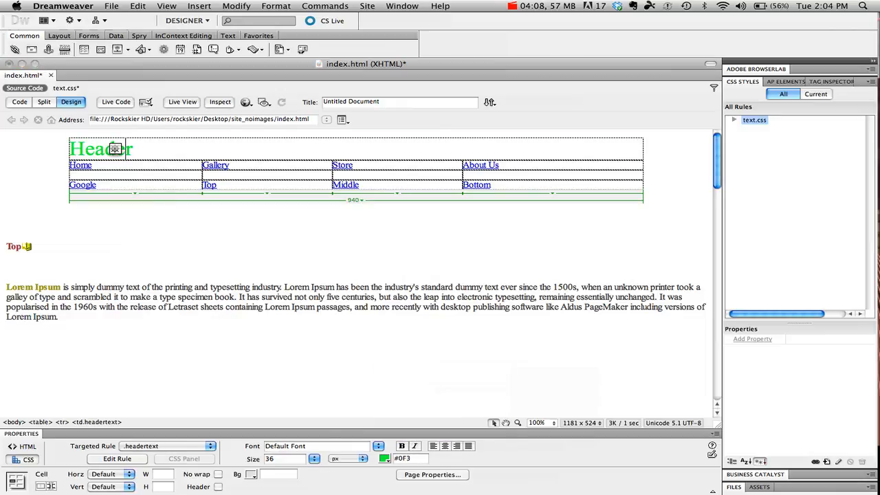
click(413, 357)
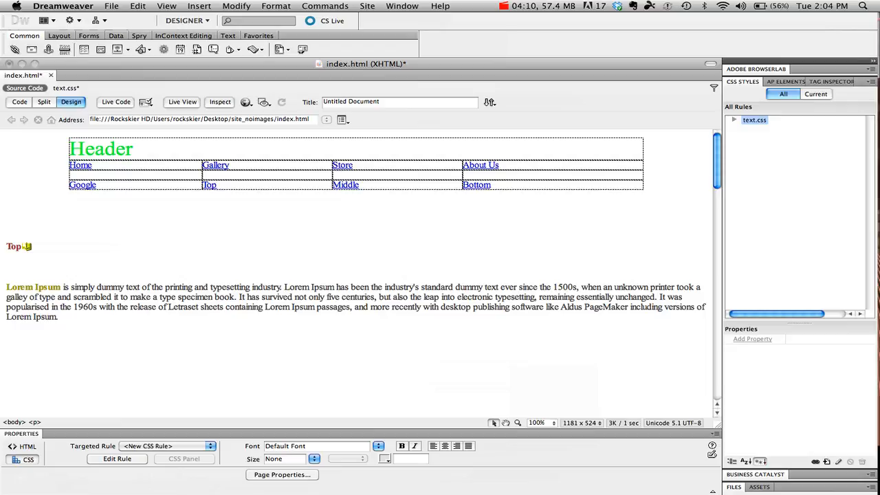
Copy the whole Lorem Ipsum paragraph and paste it below the original, leaving one blank paragraph between them
scroll(358, 275, down, 3)
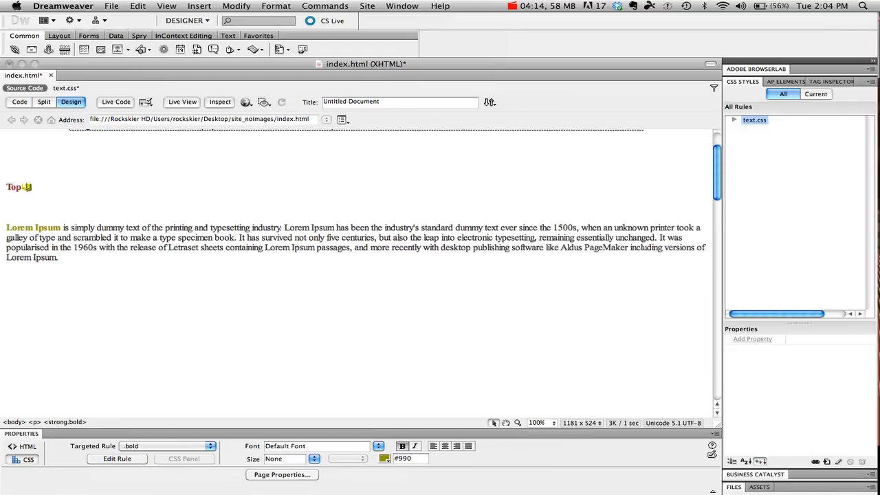
drag(73, 256, 6, 227)
key(super+c)
click(59, 258)
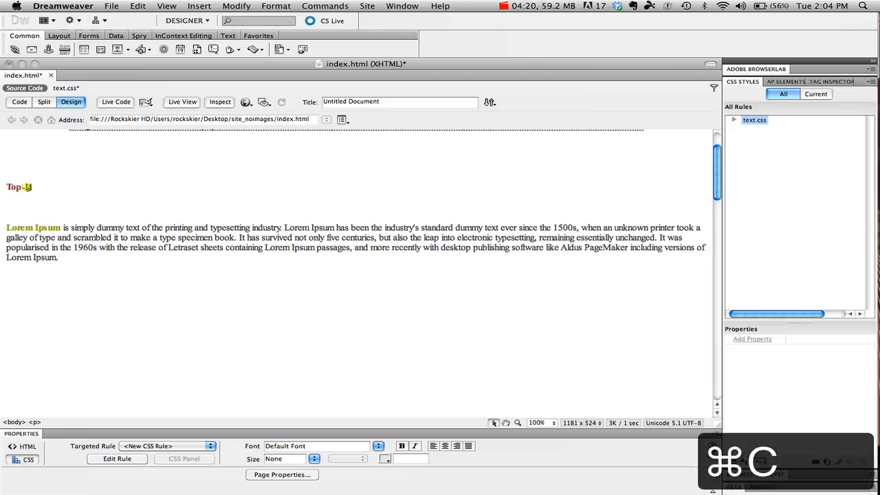
key(Return)
key(Return)
key(super+v)
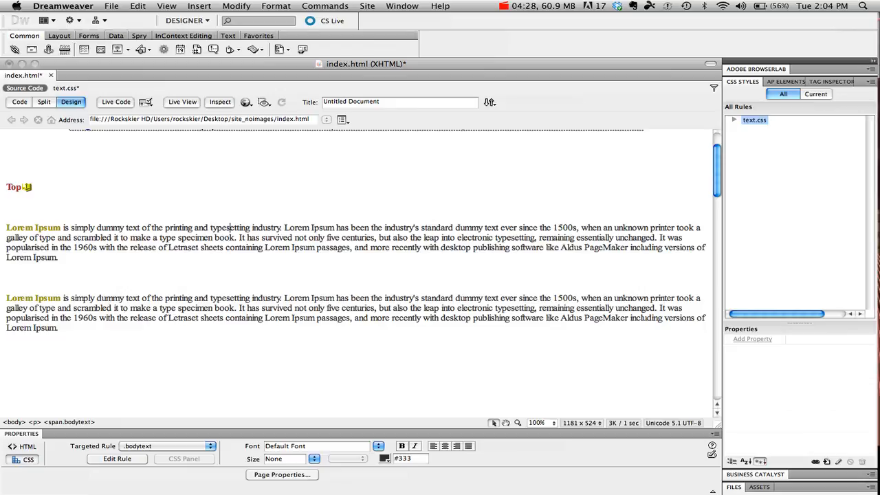
Try #990 as the bodytext rule's text colour, settle on #696, and save index.html
click(384, 458)
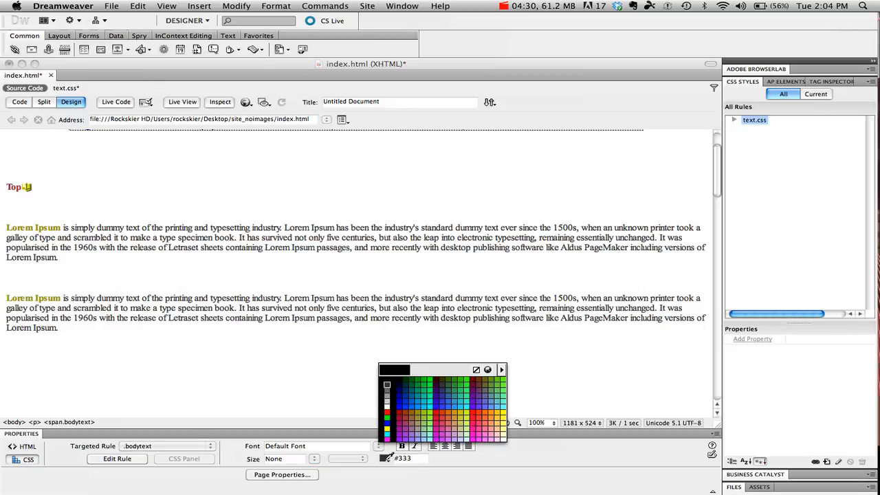
click(418, 412)
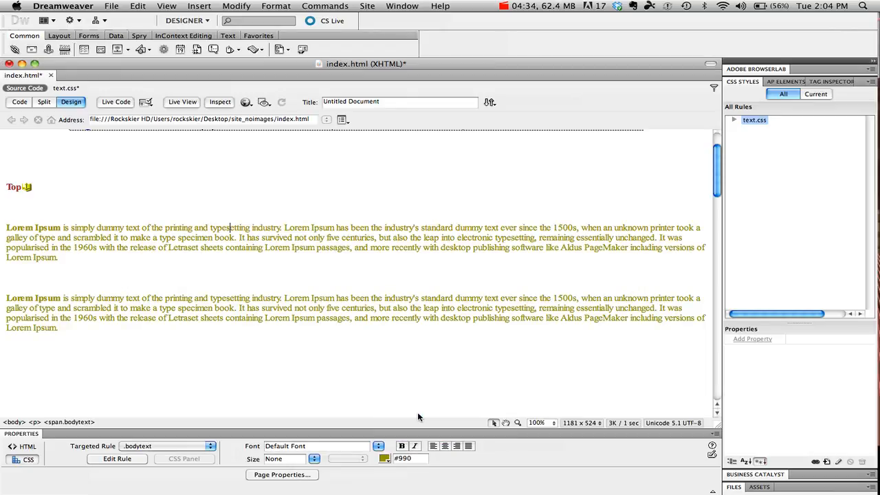
click(390, 459)
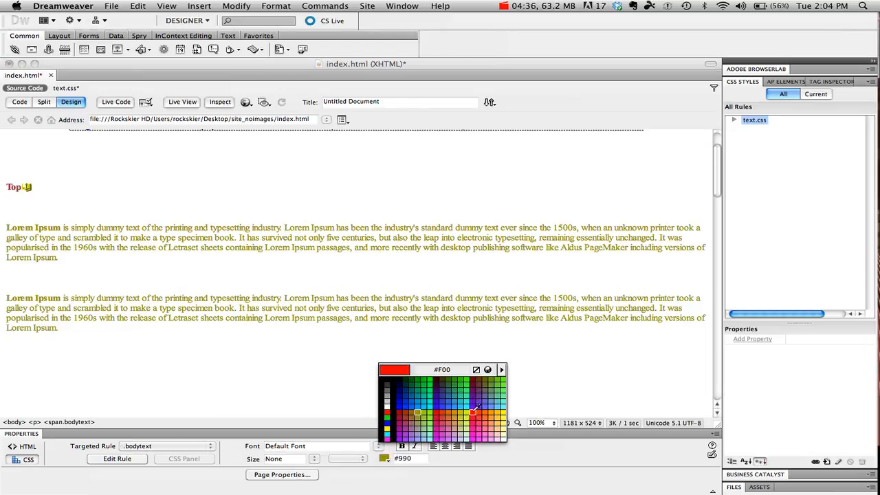
click(490, 394)
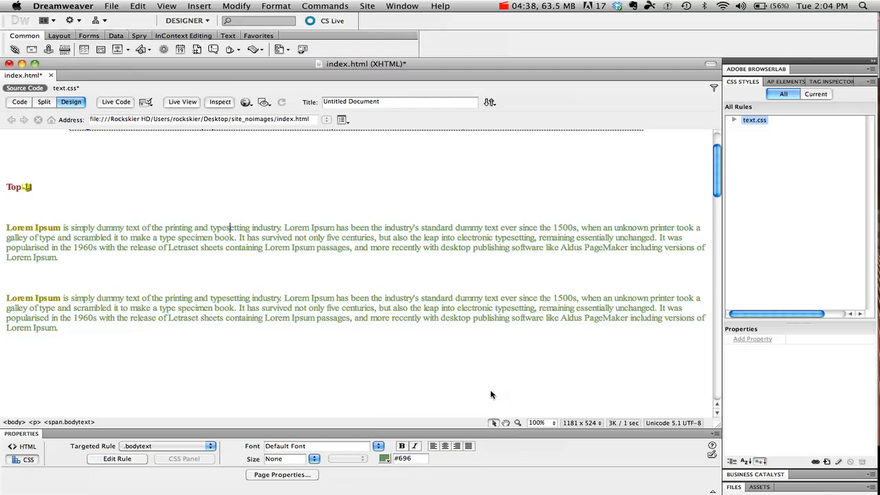
scroll(358, 261, up, 3)
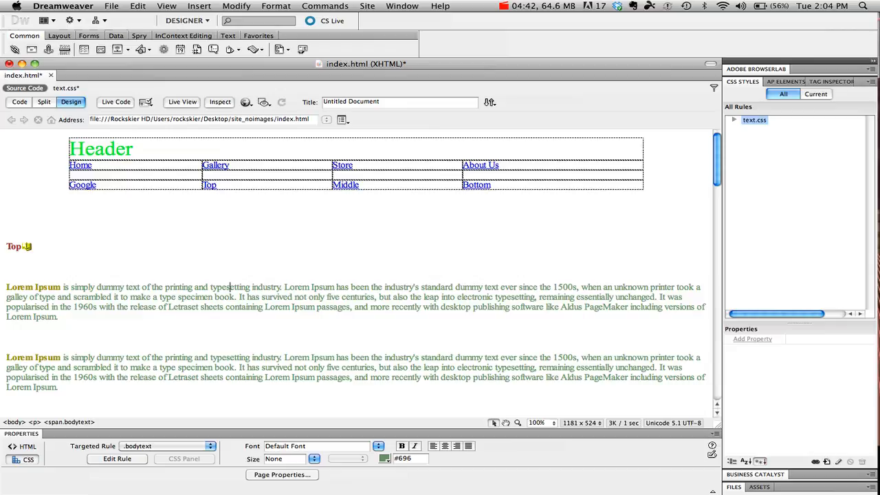
key(super+s)
click(504, 6)
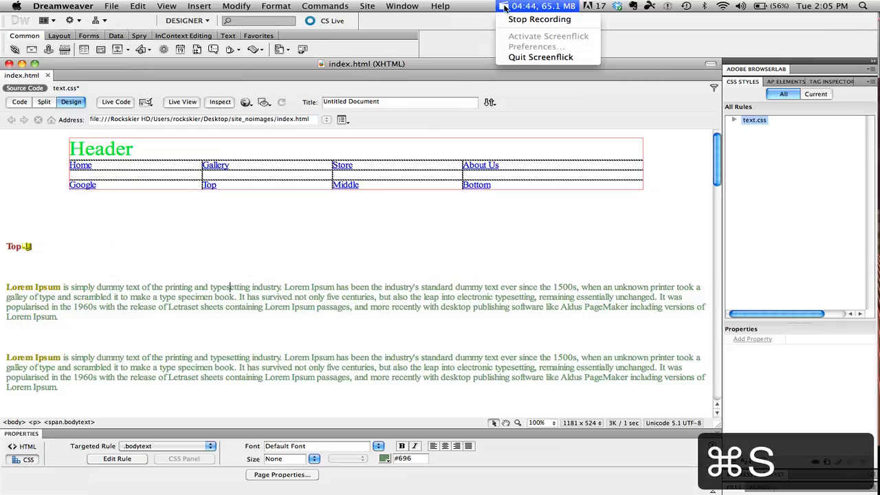